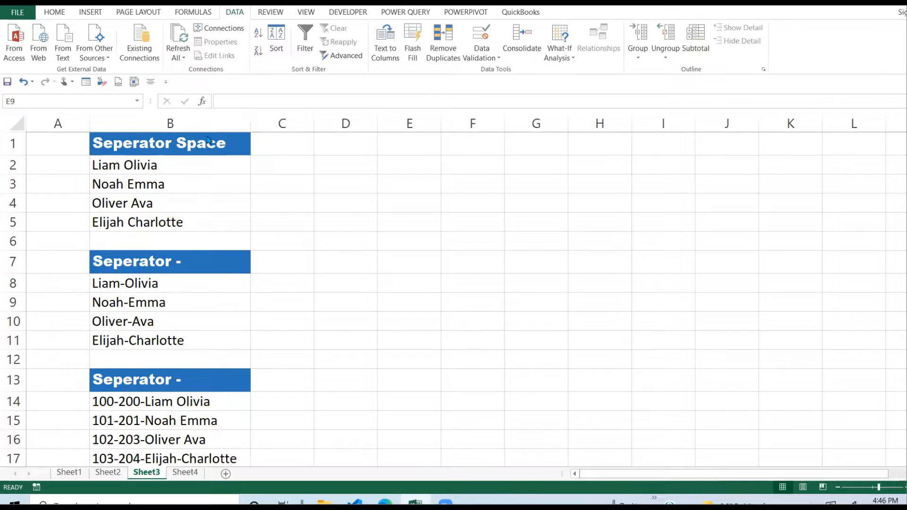
Examine the space-separated names in B2:B5 under the first header
click(169, 163)
drag(155, 170, 171, 222)
click(109, 167)
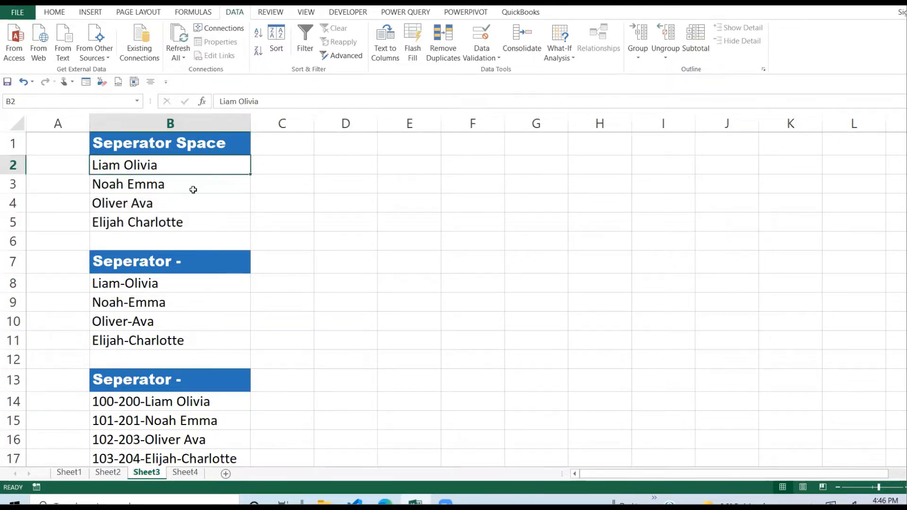
click(166, 188)
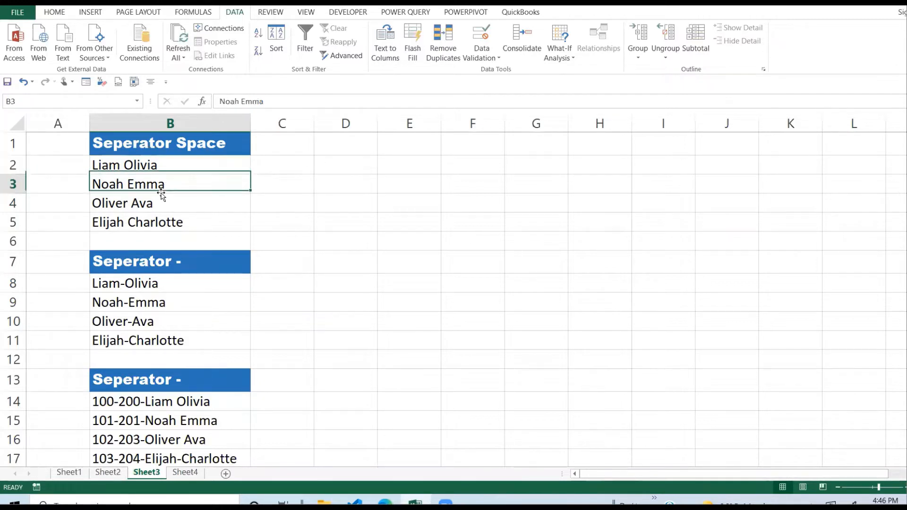
click(186, 220)
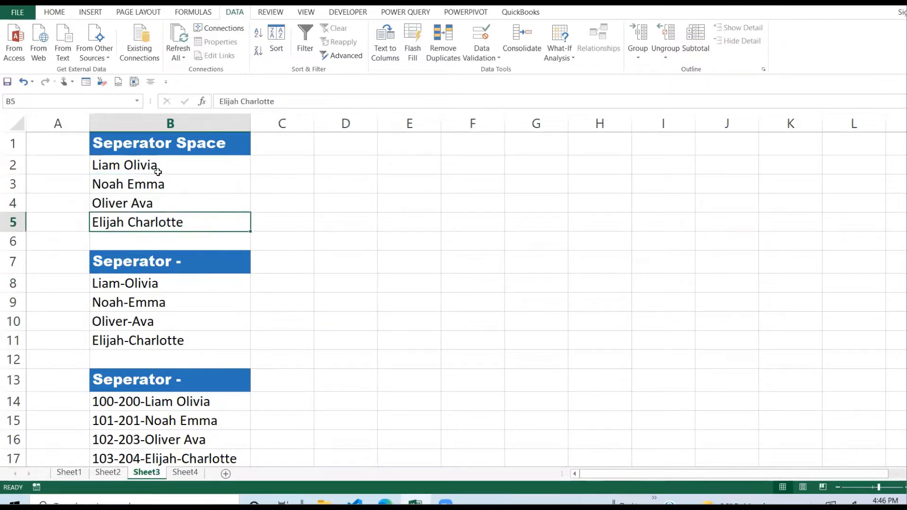
drag(158, 172, 175, 219)
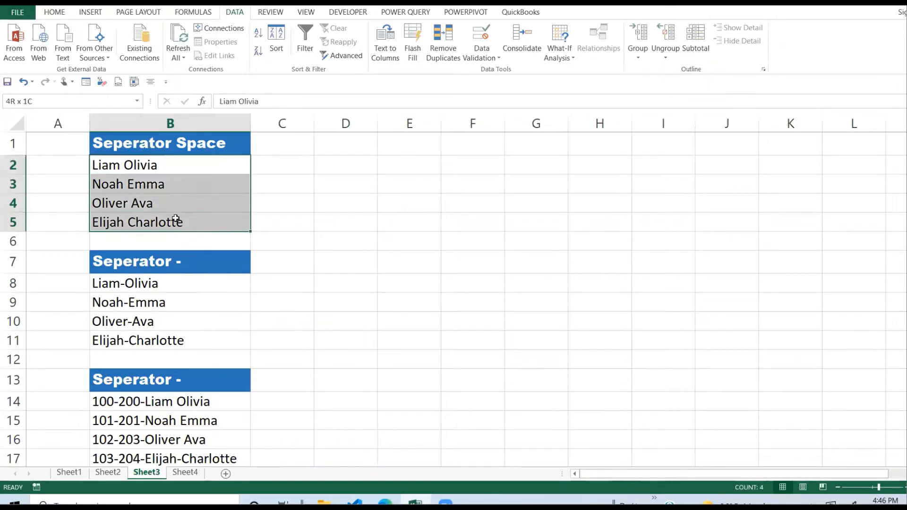
click(277, 207)
click(186, 171)
click(317, 170)
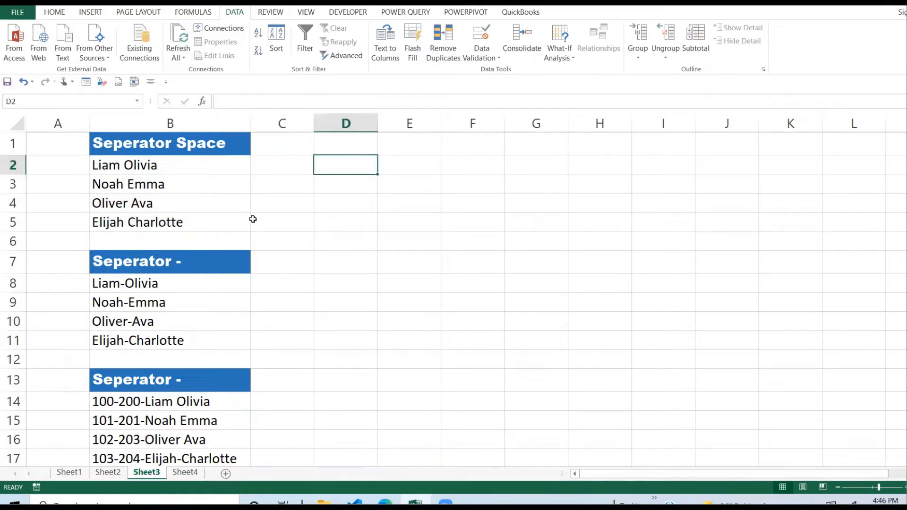
click(211, 215)
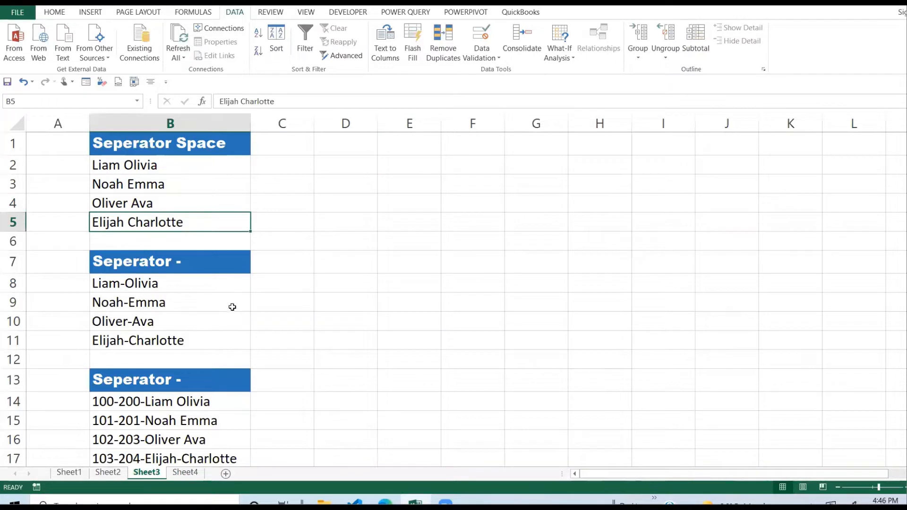
drag(136, 164, 188, 224)
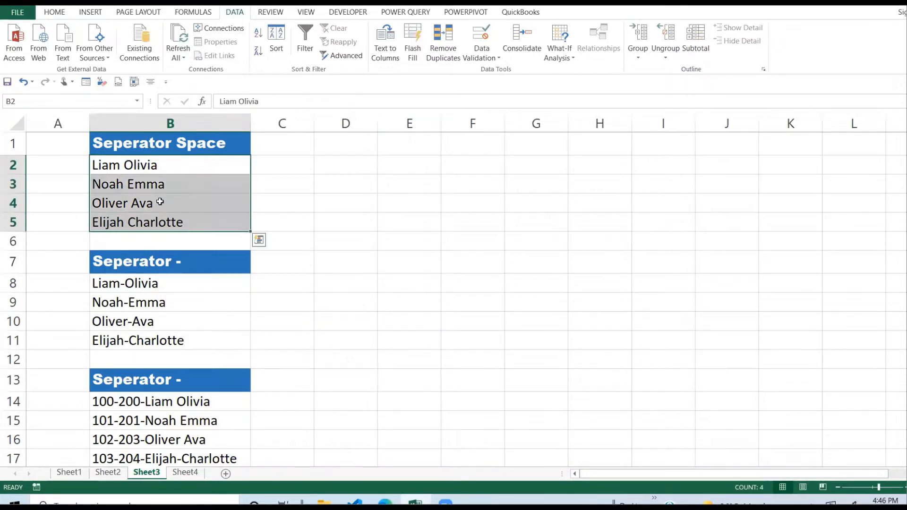
click(190, 143)
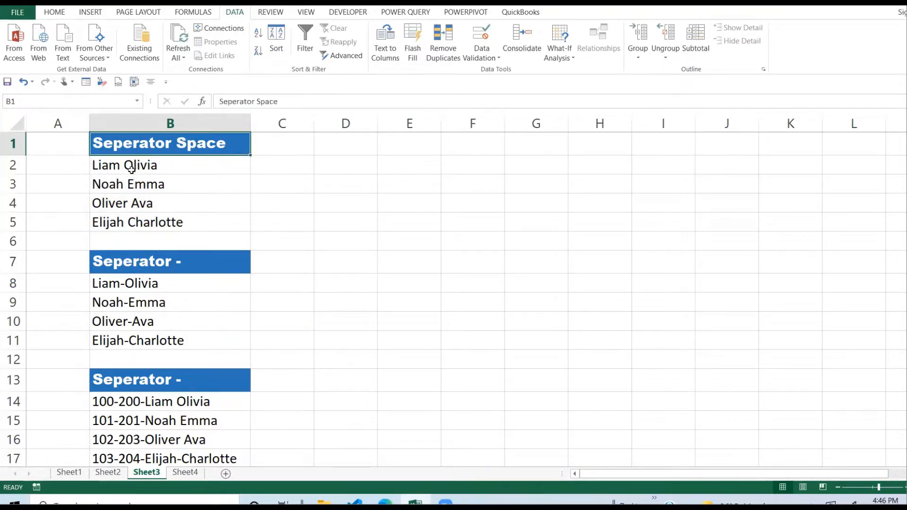
Examine the hyphen-separated entries in B8:B11 and B14:B17 and compare them with the space-separated list
drag(136, 261, 202, 330)
click(100, 283)
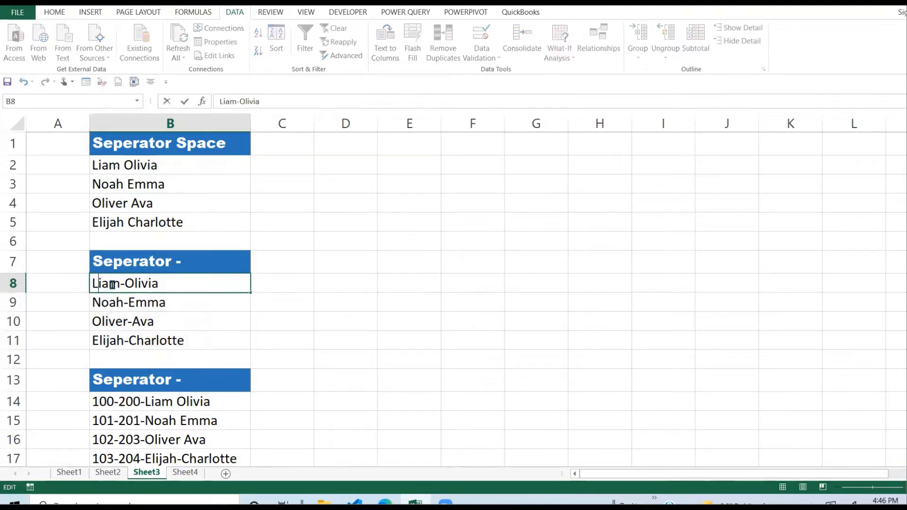
key(Down)
key(Down)
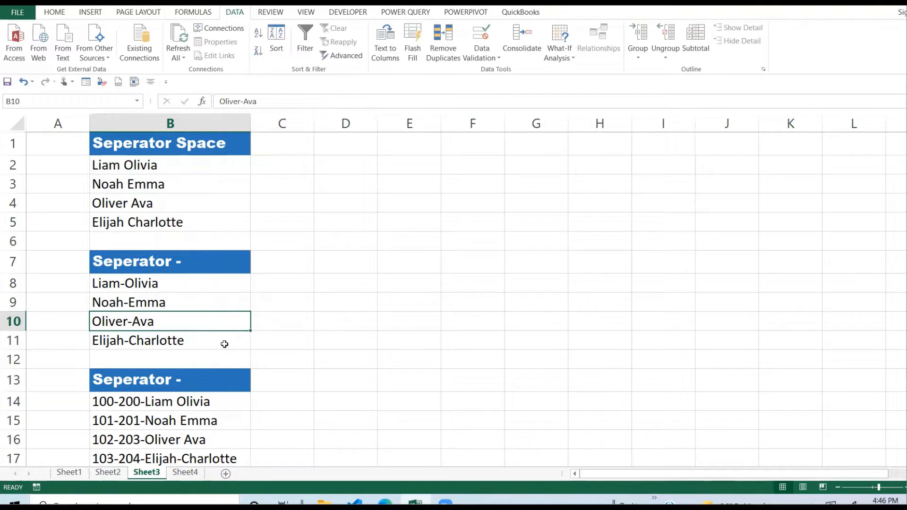
drag(158, 381, 220, 457)
click(124, 414)
click(121, 402)
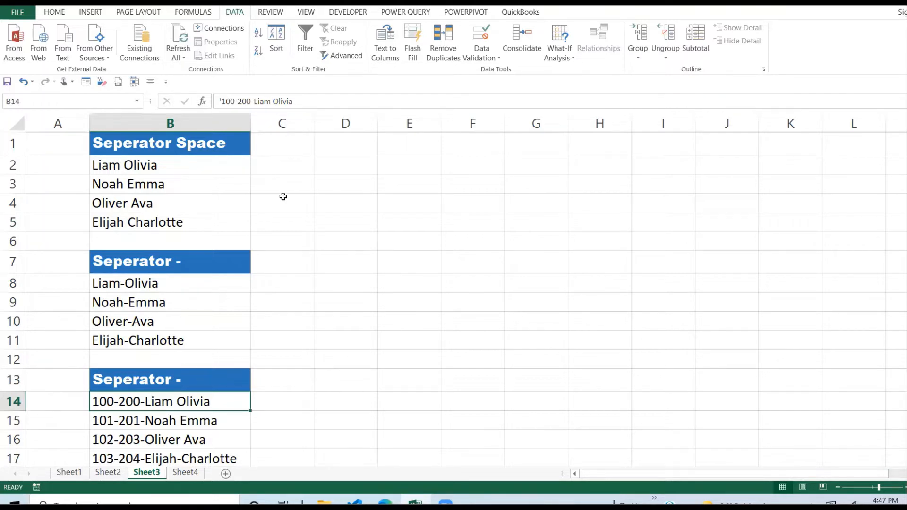
click(263, 184)
click(154, 171)
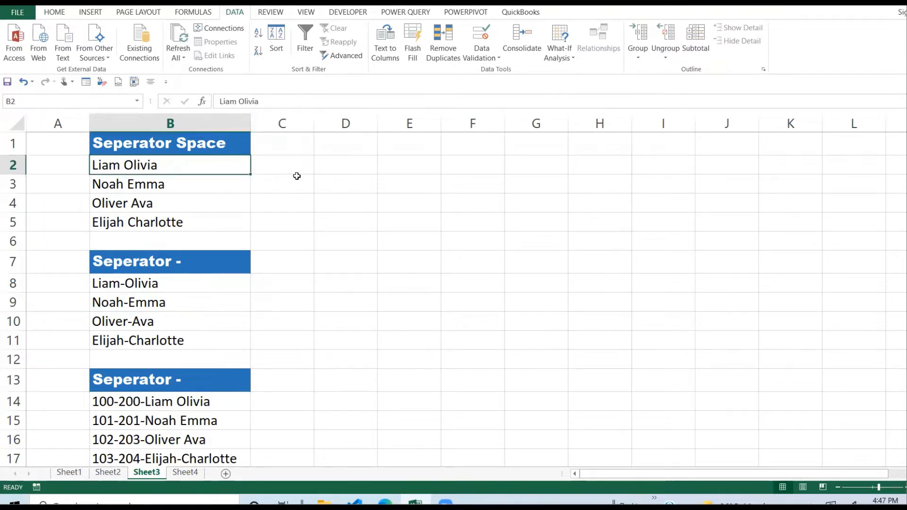
click(319, 173)
click(184, 178)
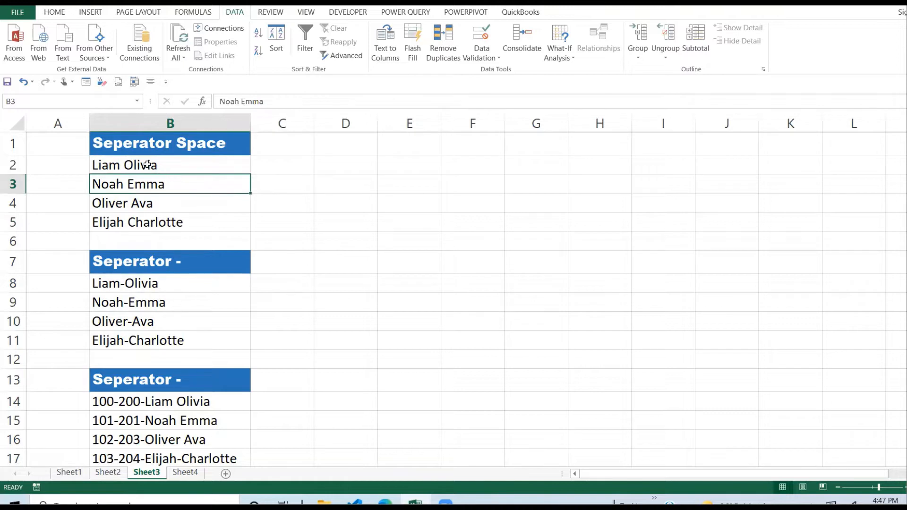
Start Text to Columns on the names in B2:B5 as delimited data, keeping Space as a delimiter
click(191, 170)
drag(191, 170, 198, 221)
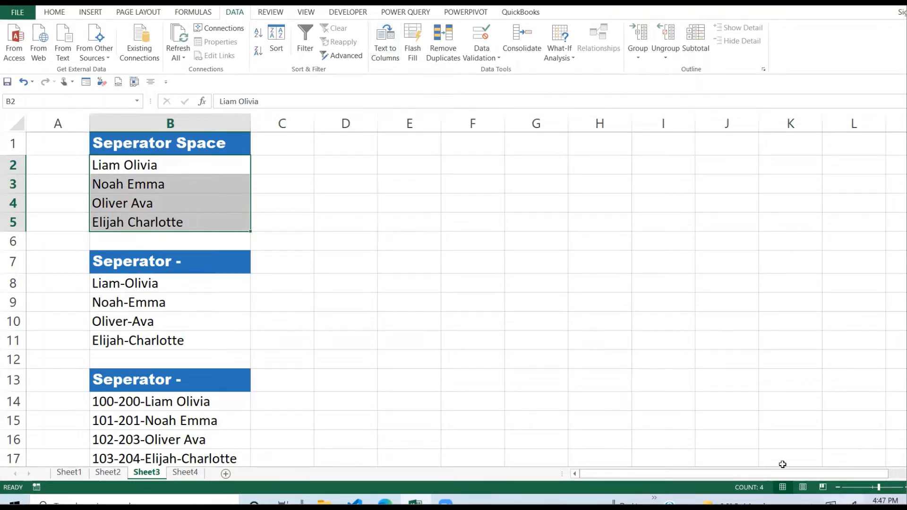
click(389, 47)
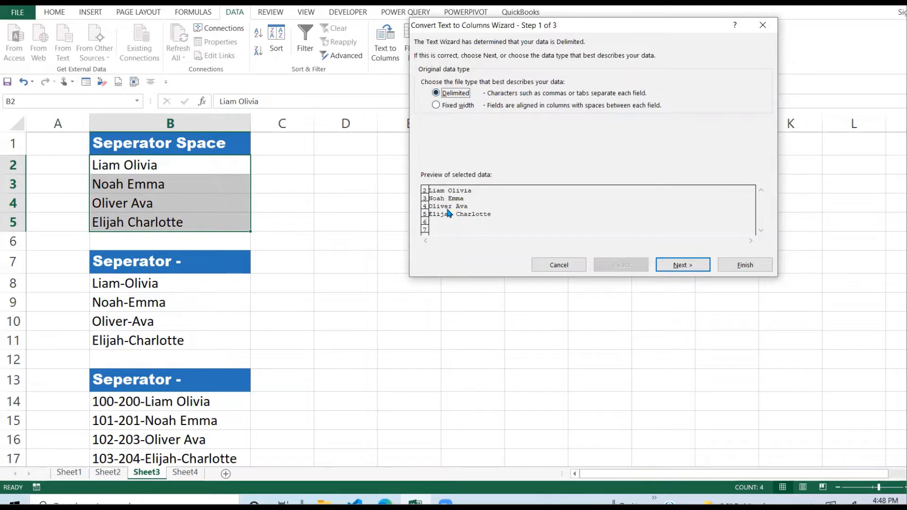
click(680, 265)
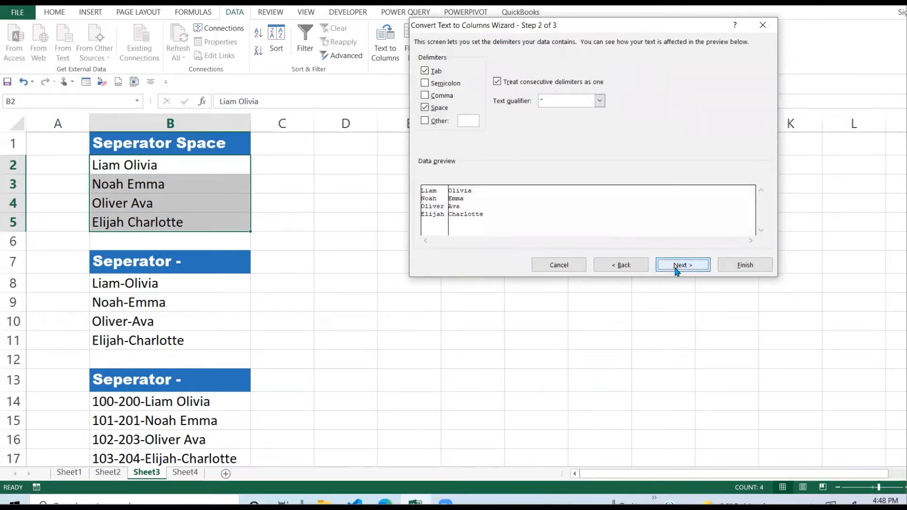
click(425, 109)
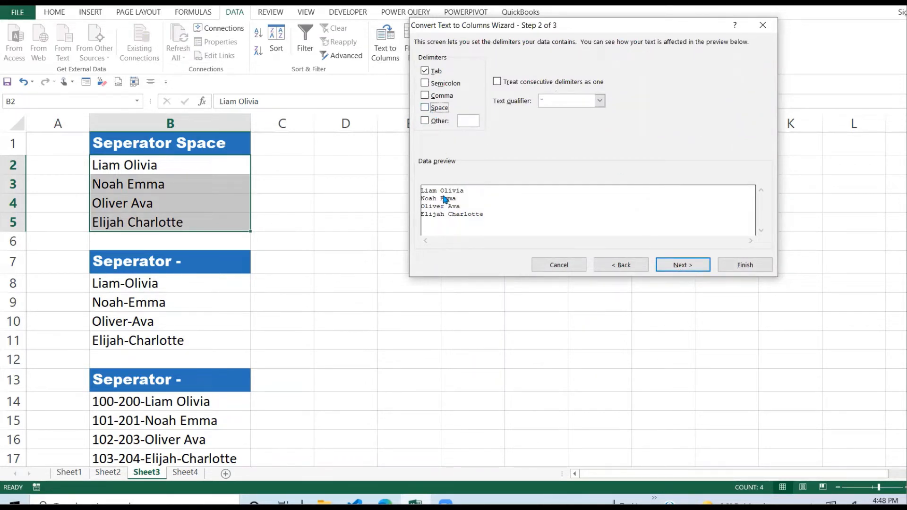
click(425, 107)
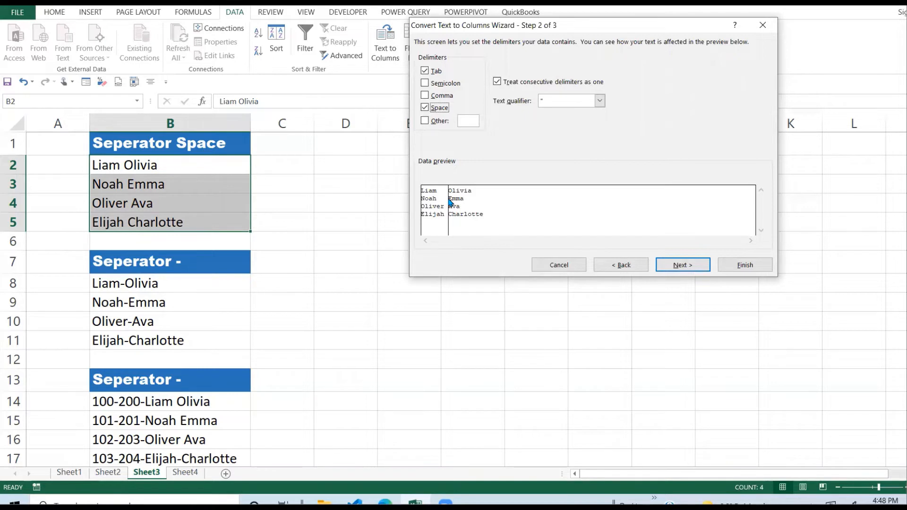
click(425, 109)
click(425, 109)
click(685, 268)
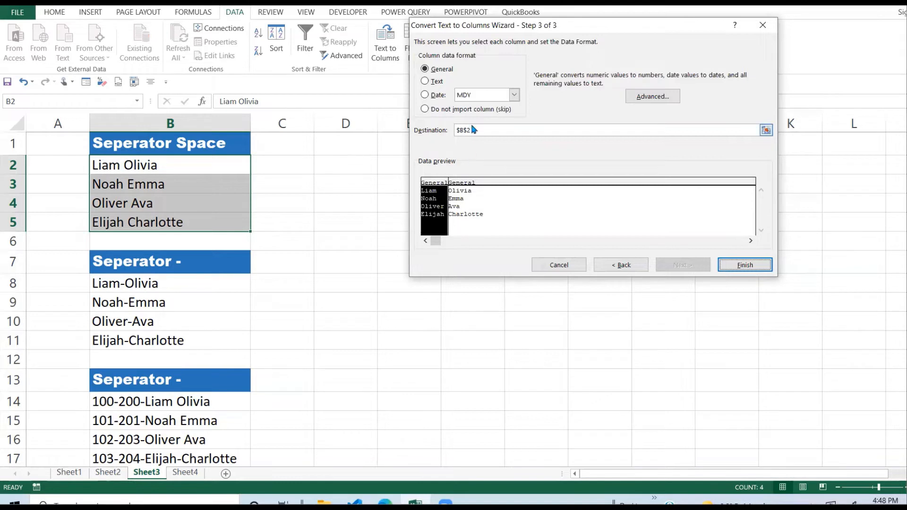
Set the split's destination to cell D2, finish the conversion and check the separated names in D2:E5
click(766, 132)
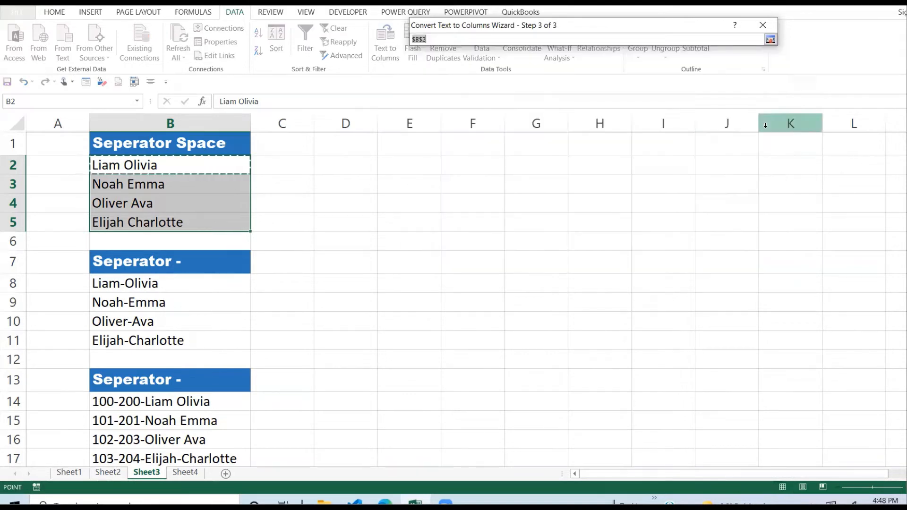
click(335, 162)
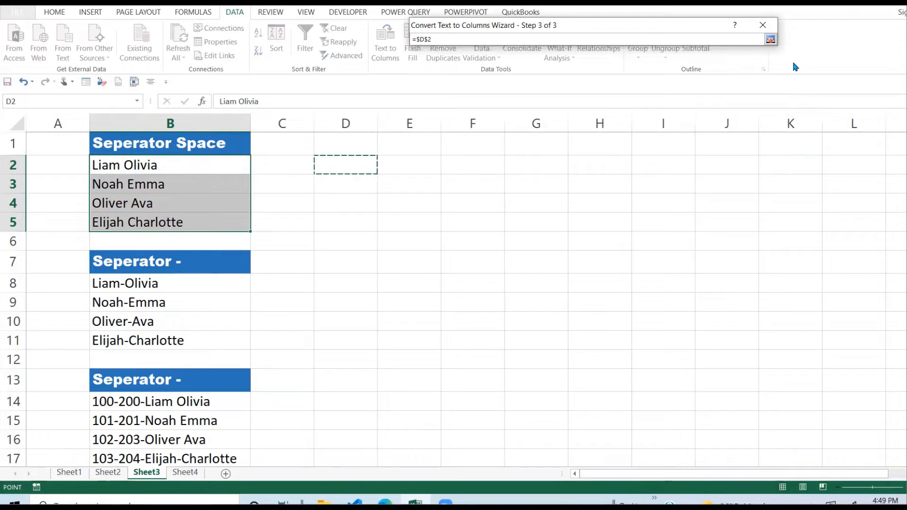
click(771, 39)
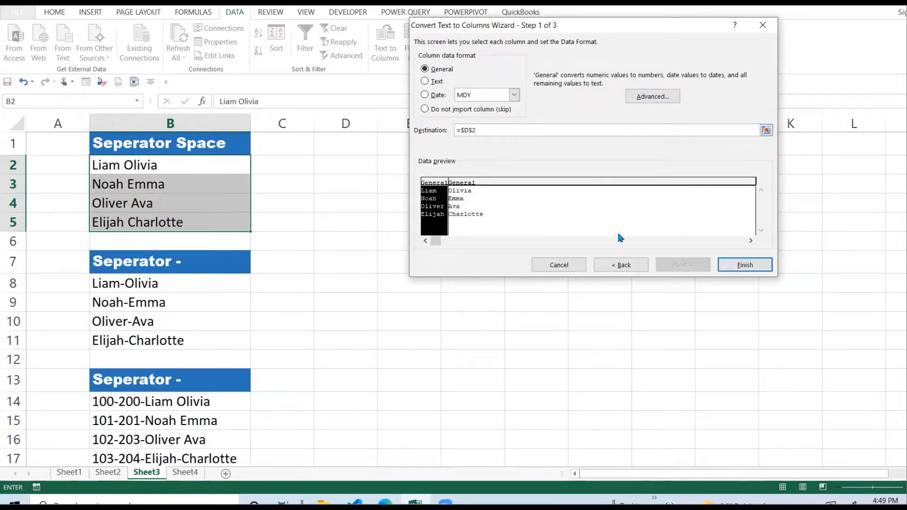
click(745, 266)
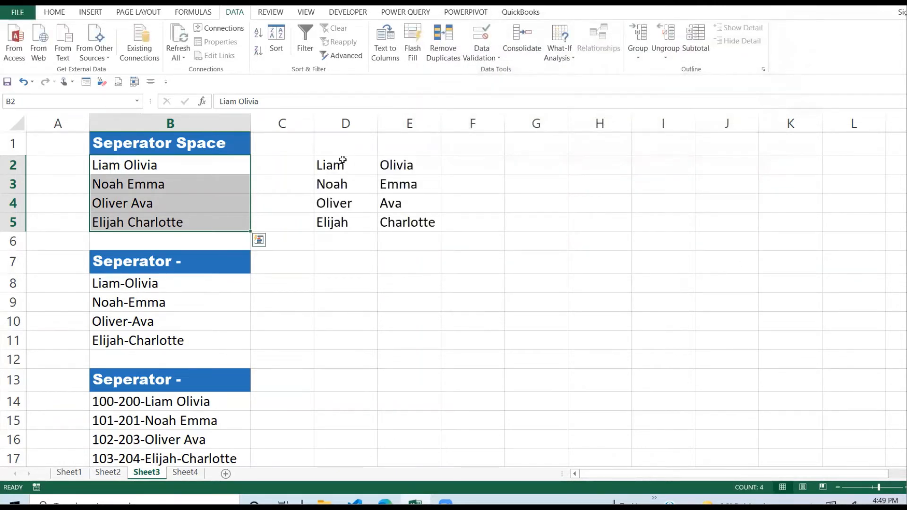
drag(341, 163, 345, 219)
drag(410, 157, 411, 218)
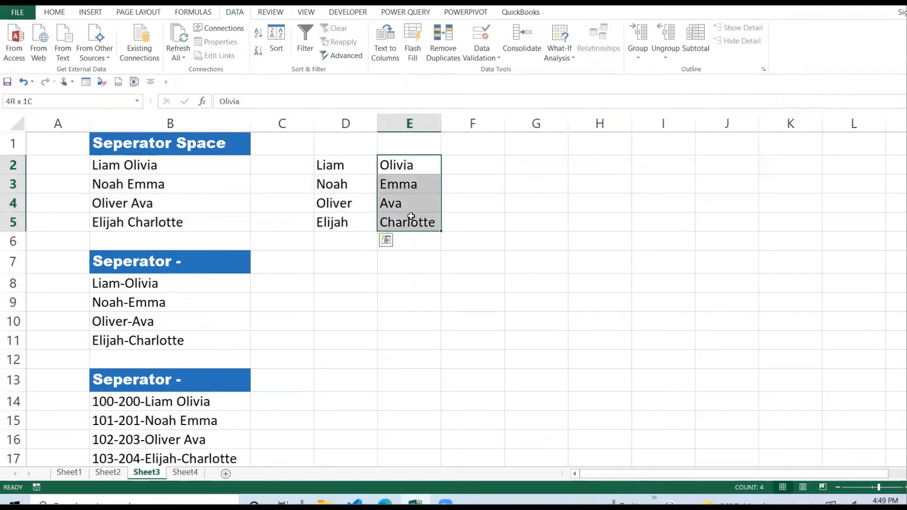
drag(345, 169, 389, 224)
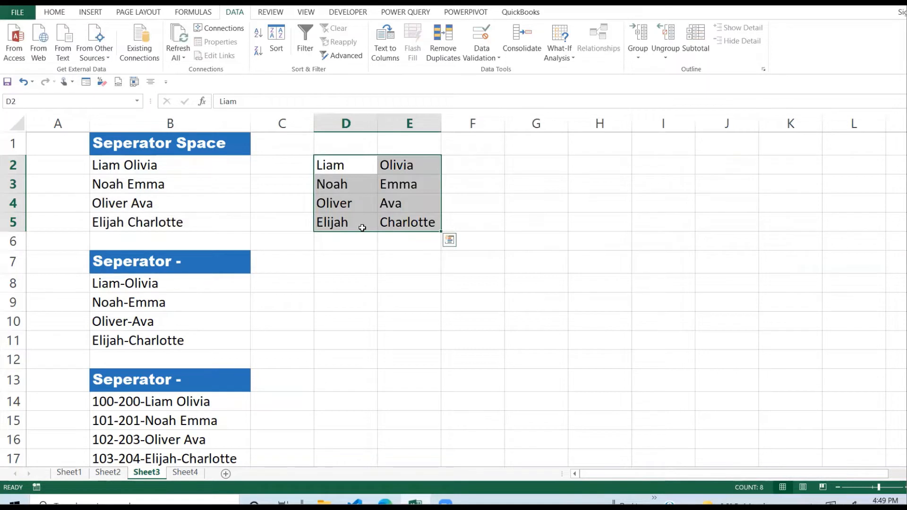
Start Text to Columns on the hyphenated names in B8:B11 with the Delimited data type
click(178, 298)
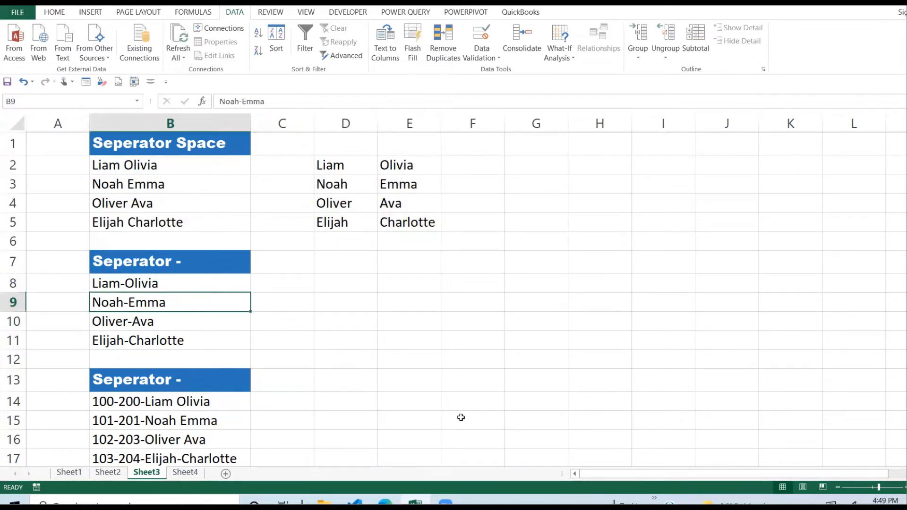
key(Down)
key(Down)
key(Down)
key(Down)
key(Down)
key(Down)
key(Down)
key(Down)
key(Down)
key(Down)
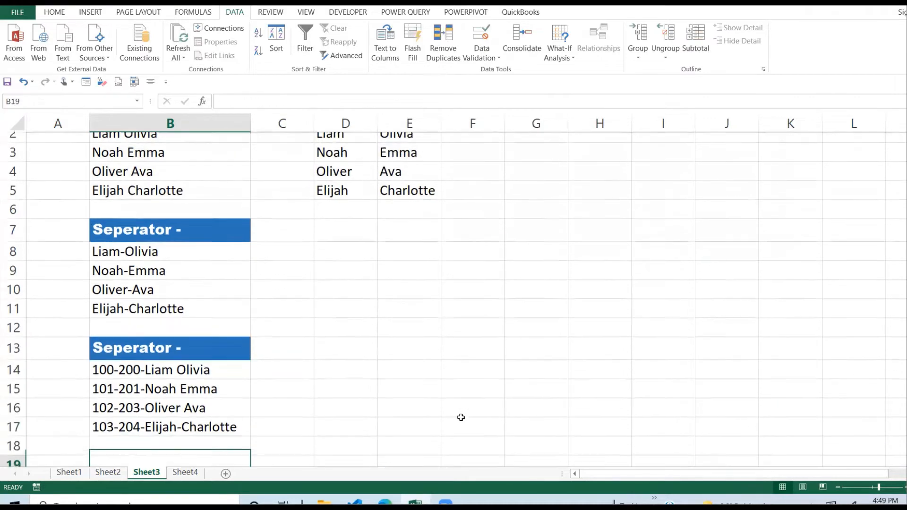
key(Down)
key(Down)
key(Down)
key(Down)
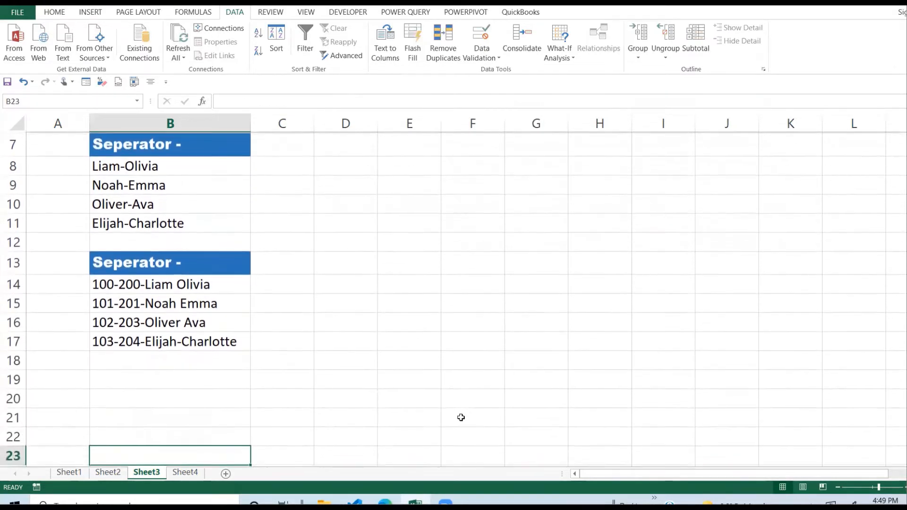
click(524, 184)
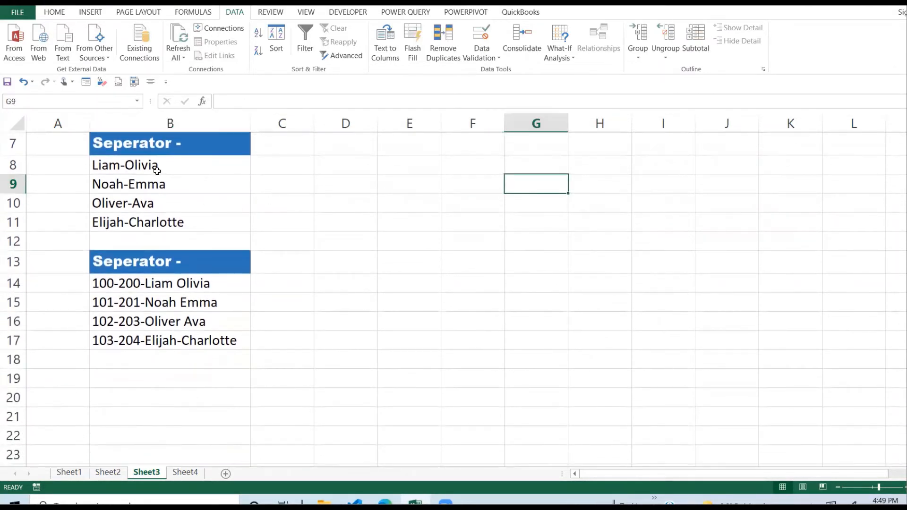
drag(156, 170, 205, 221)
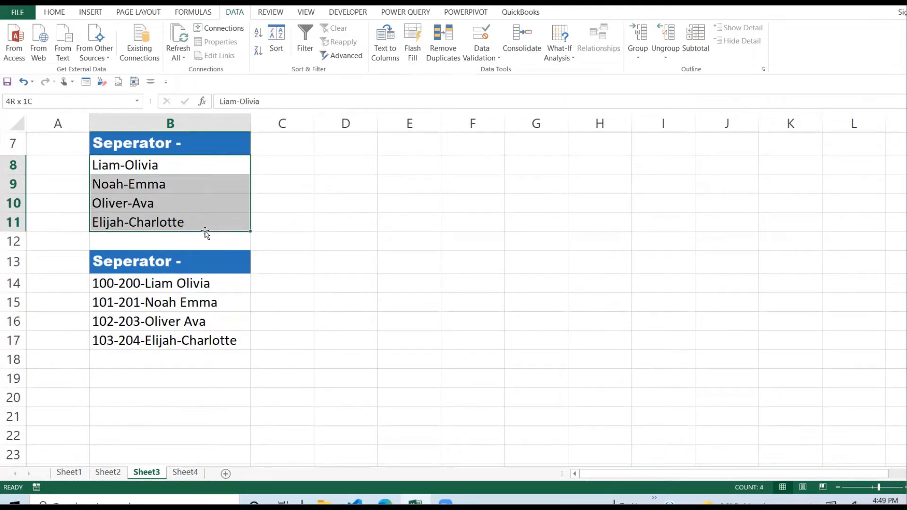
click(306, 227)
drag(133, 166, 193, 220)
click(377, 62)
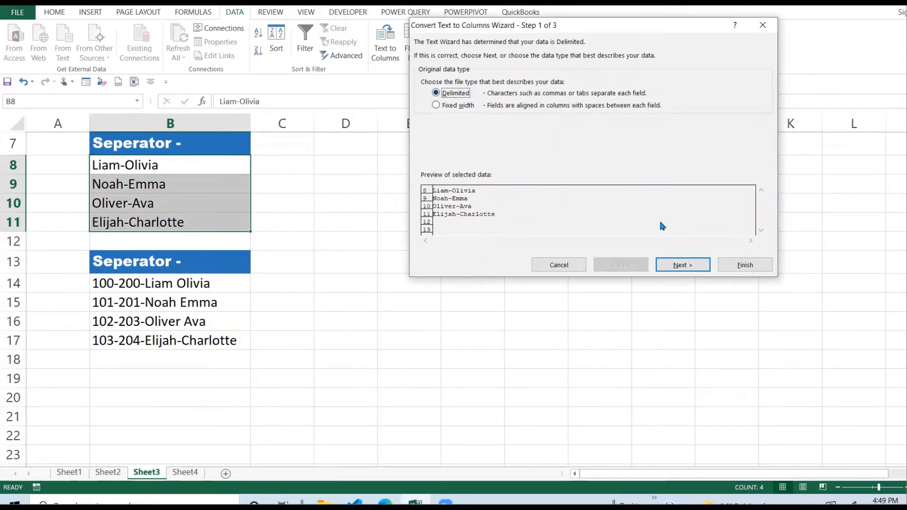
click(685, 272)
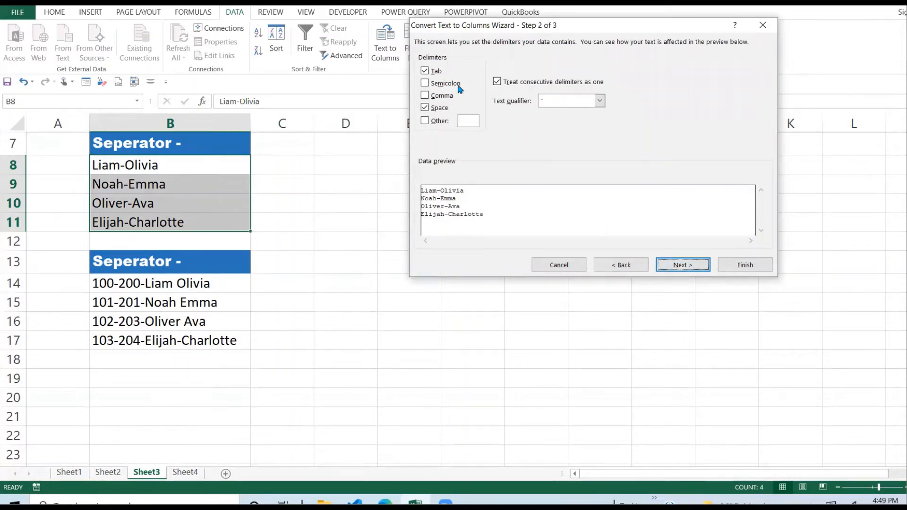
Replace the Space delimiter with a custom hyphen (-) delimiter and continue to the column format settings
click(426, 107)
click(425, 122)
text(-)
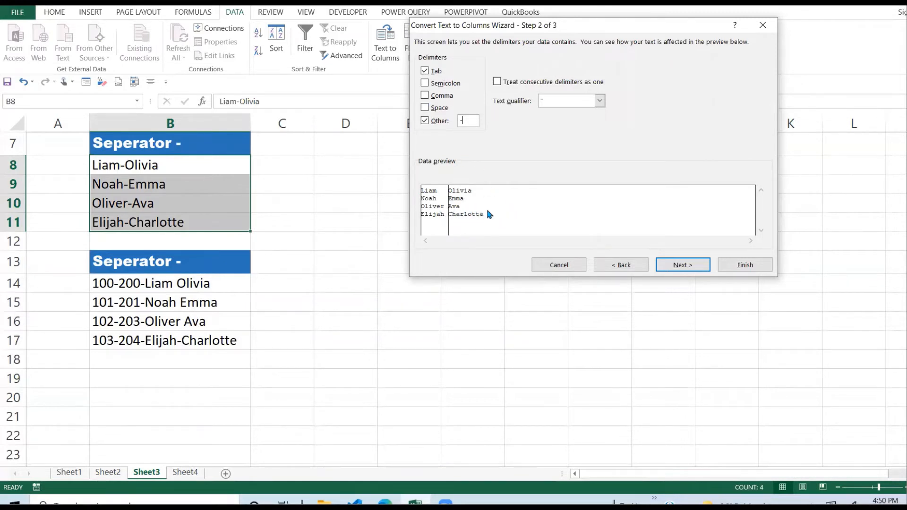
click(670, 260)
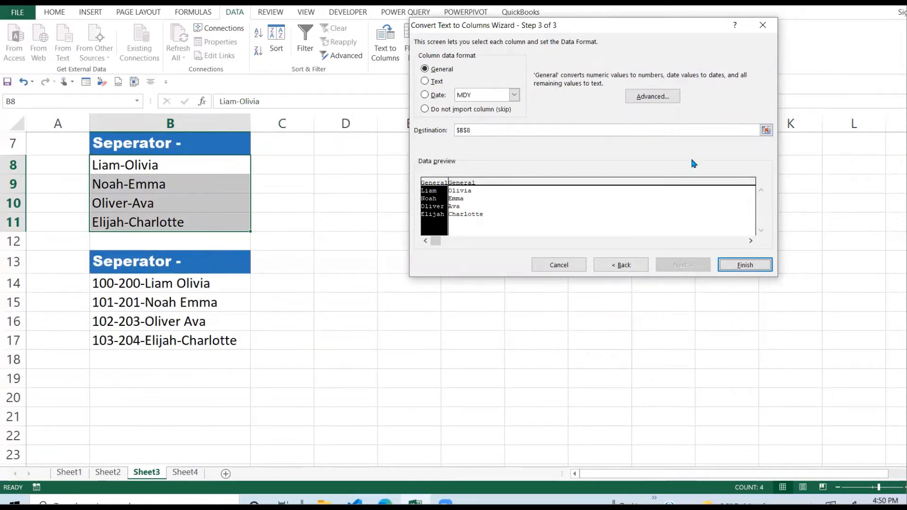
Set the split's destination to cell D8, finish the conversion and check the separated names in D8:E11
click(765, 130)
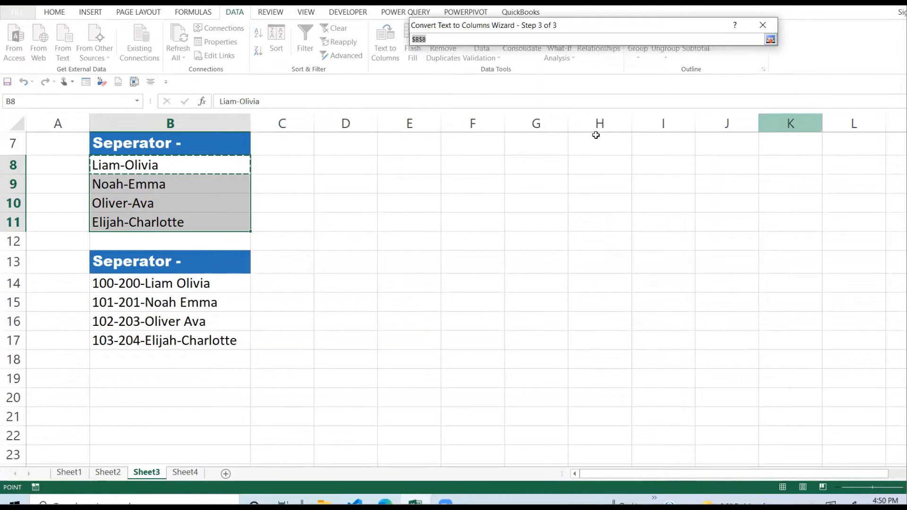
click(347, 164)
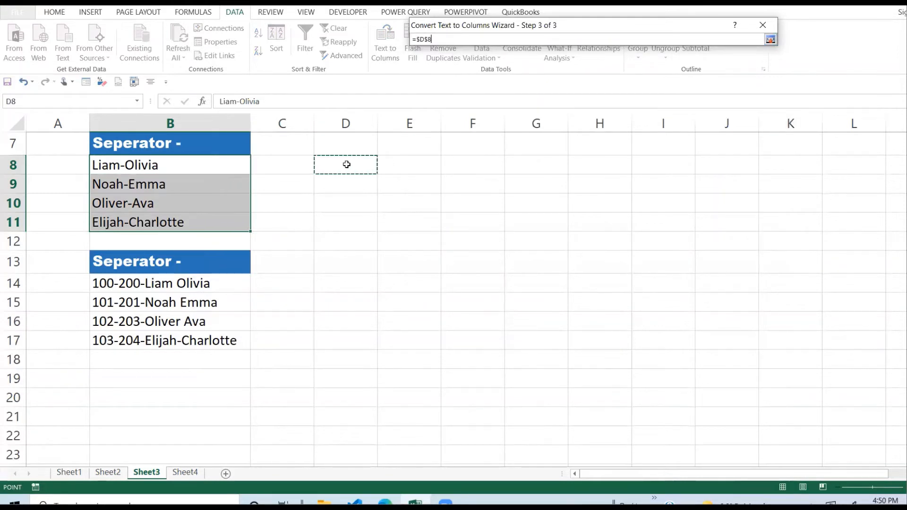
click(770, 39)
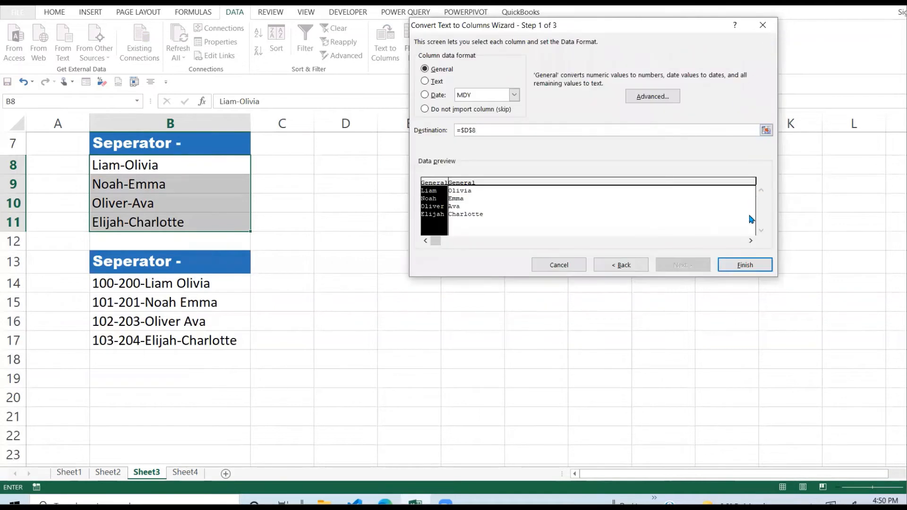
click(746, 263)
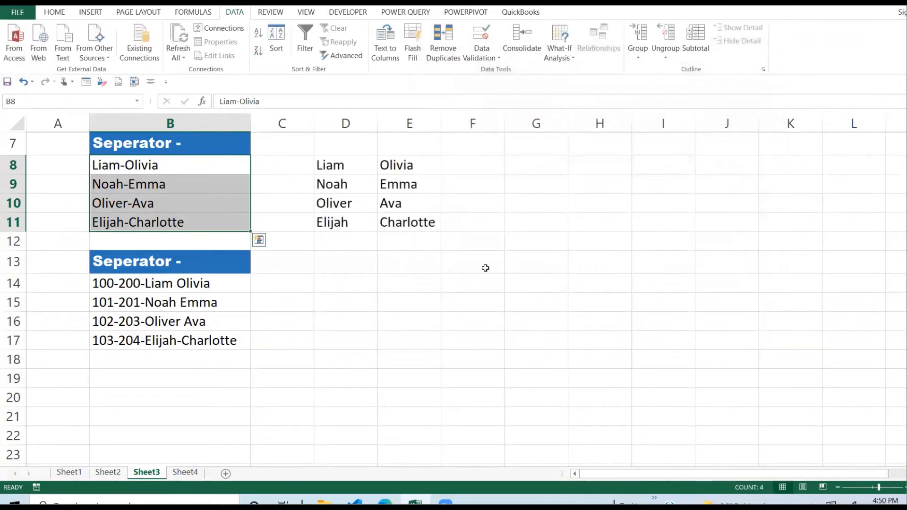
click(485, 266)
drag(333, 163, 396, 222)
drag(338, 166, 399, 218)
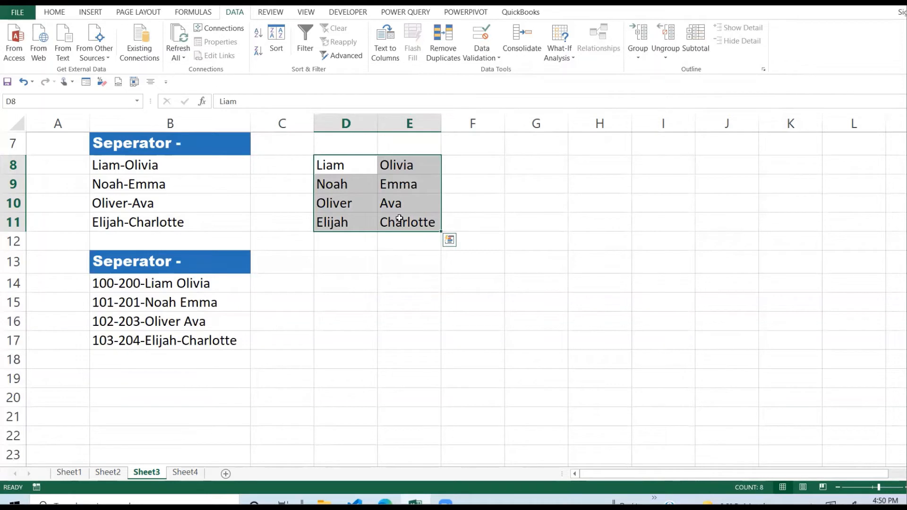
Start Text to Columns on the codes and names in B14:B17 with the Fixed width data type
click(333, 280)
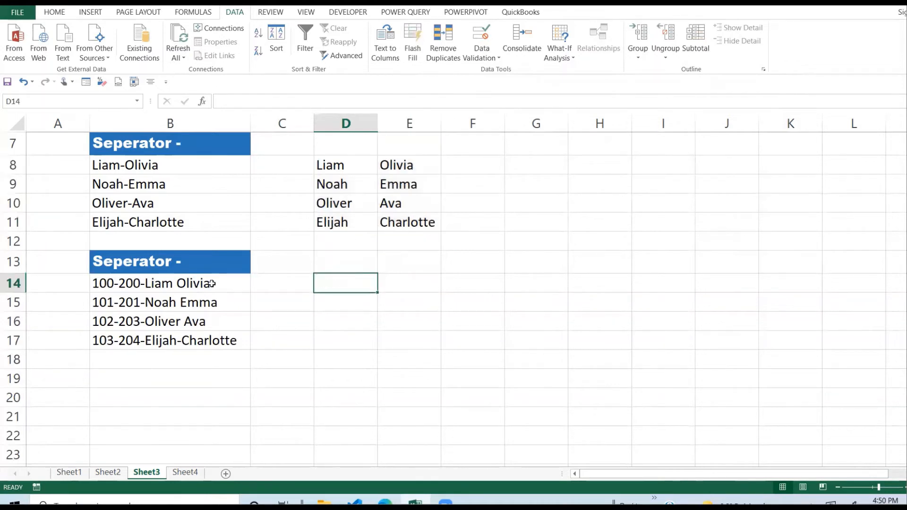
drag(133, 282, 216, 330)
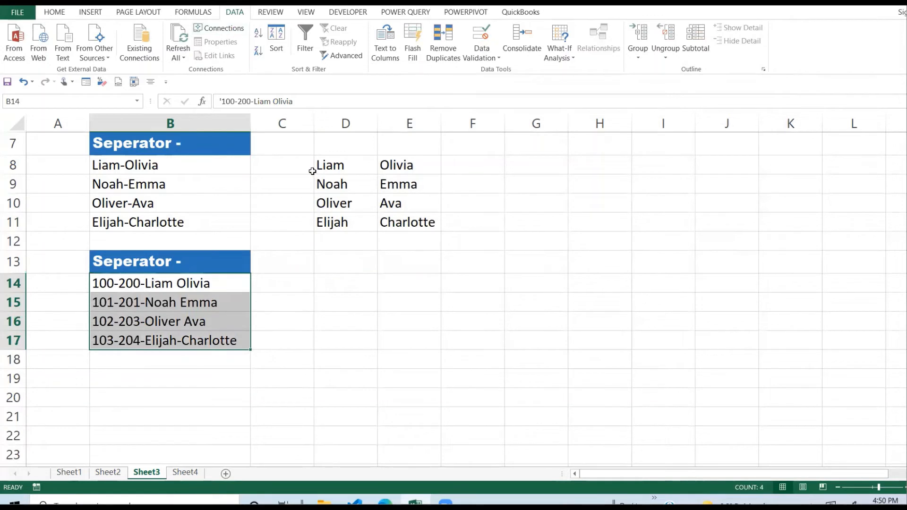
click(103, 284)
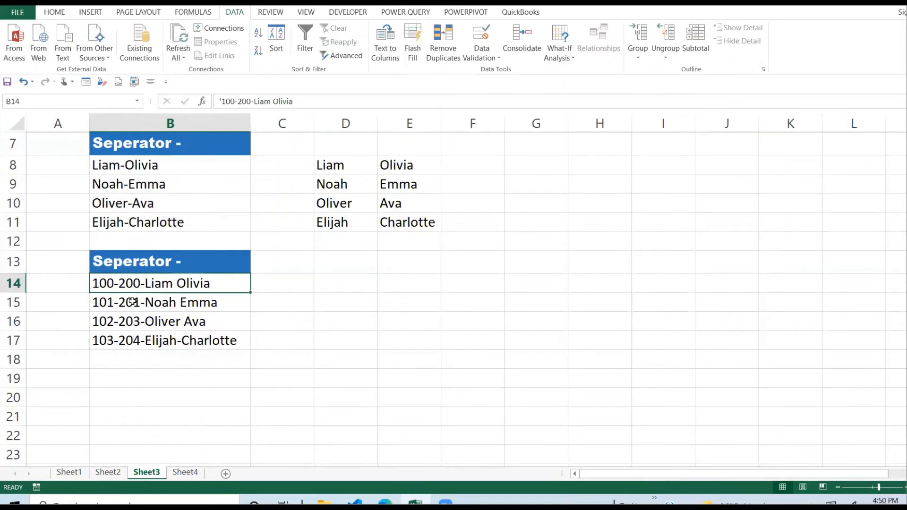
drag(102, 304, 194, 336)
drag(114, 284, 218, 339)
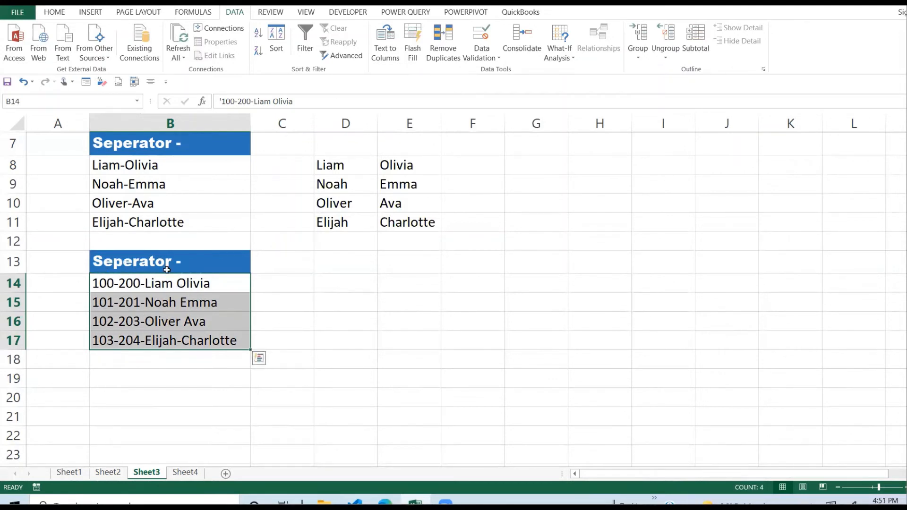
click(385, 54)
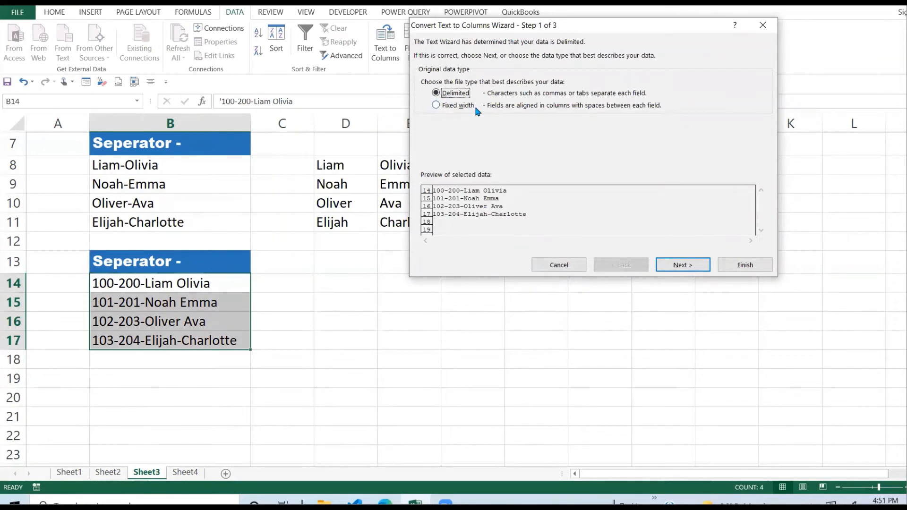
click(438, 104)
click(682, 265)
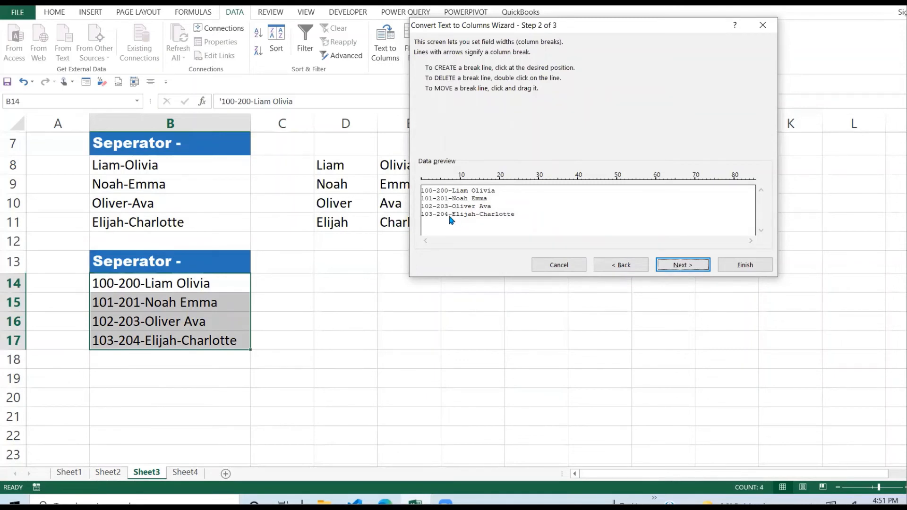
Add column breaks before and after the first and second hyphens, and continue to the column format settings
click(433, 186)
click(436, 187)
click(449, 185)
click(452, 185)
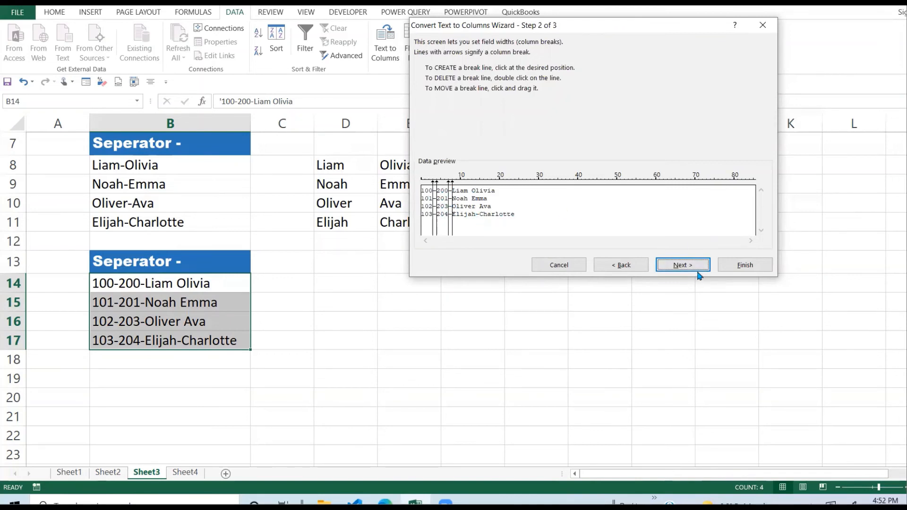
click(683, 265)
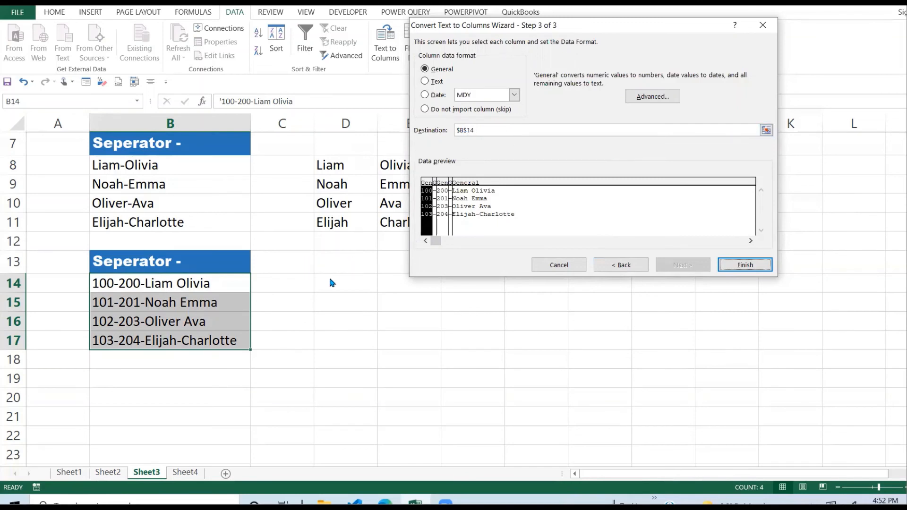
Set the fixed-width split's destination to cell D14 and finish the conversion
click(766, 129)
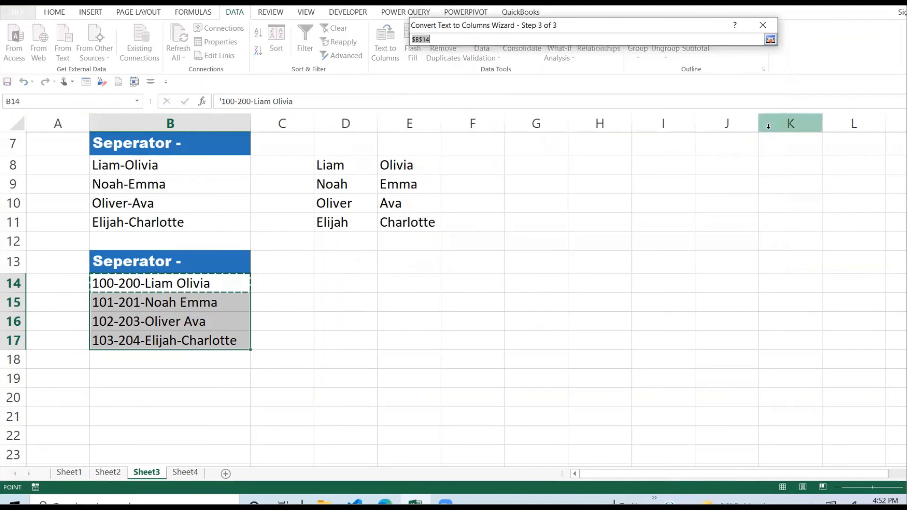
click(344, 283)
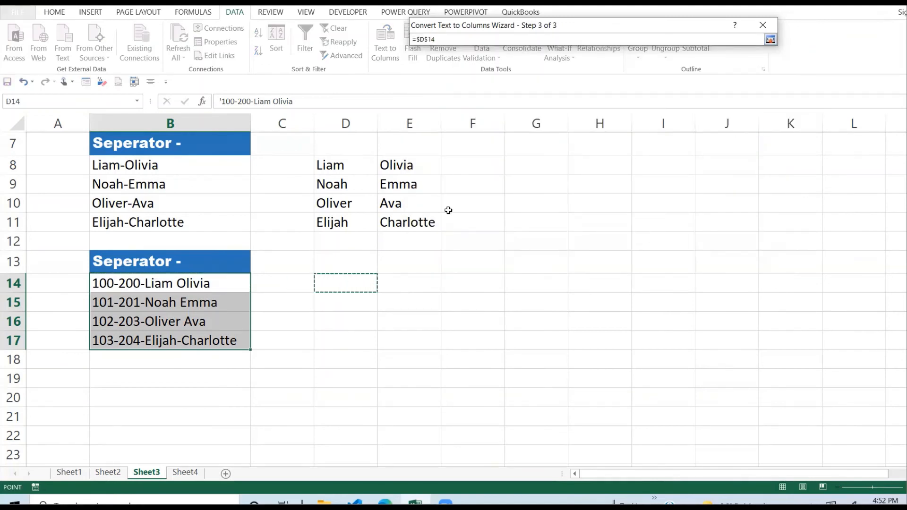
click(770, 39)
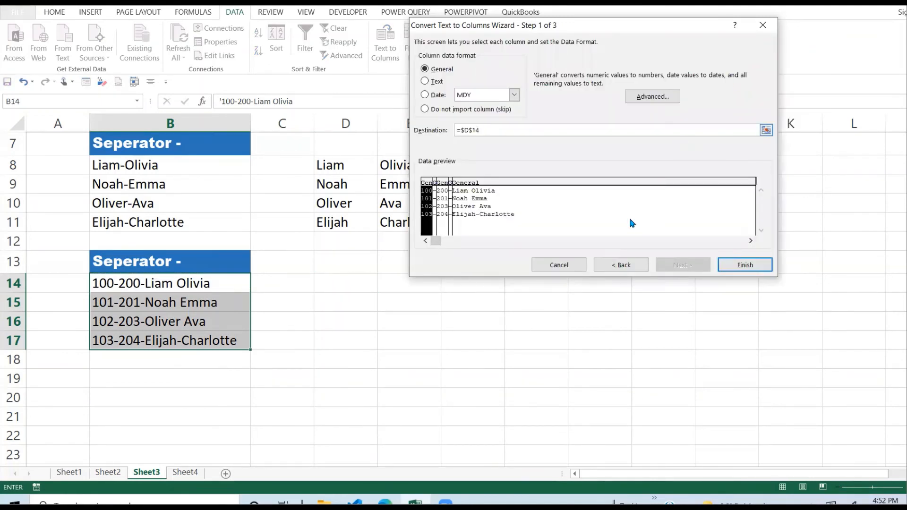
click(745, 265)
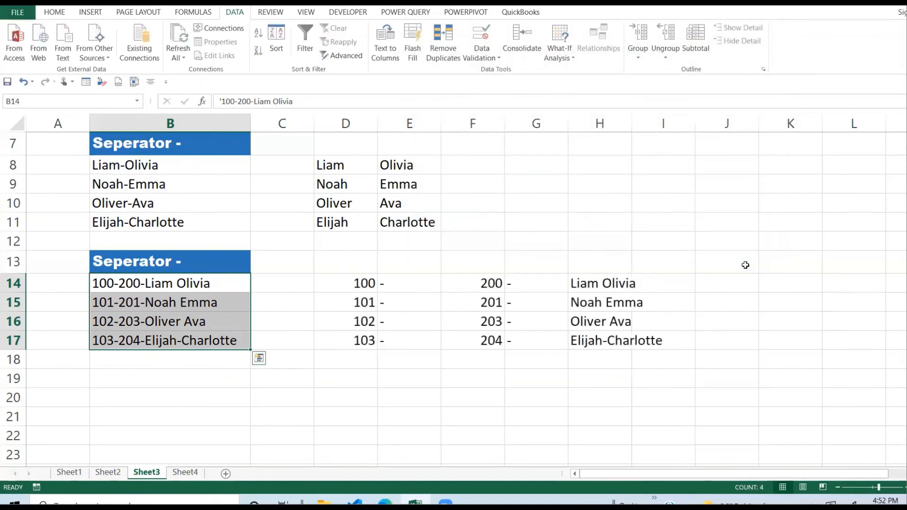
Check the split columns in rows 14 to 17 and widen column H to fit the names
click(443, 346)
drag(361, 282, 364, 343)
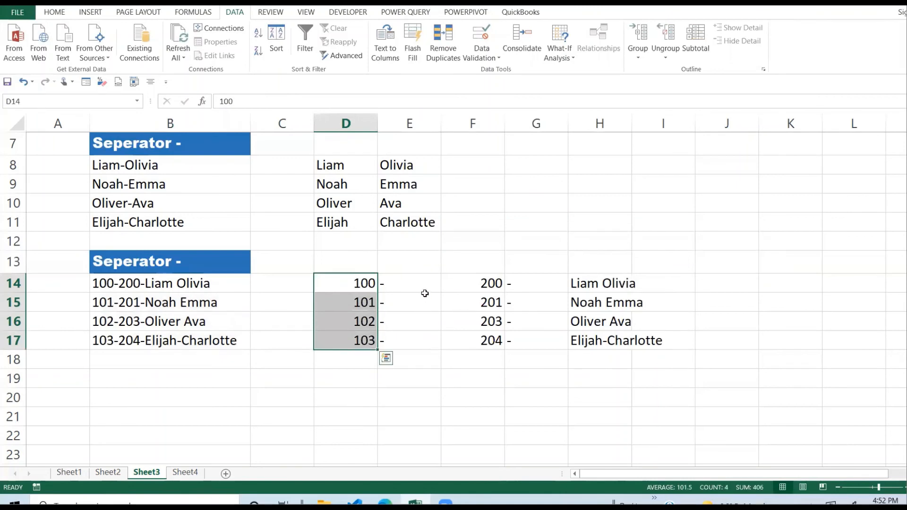
drag(414, 283, 404, 349)
drag(517, 282, 523, 342)
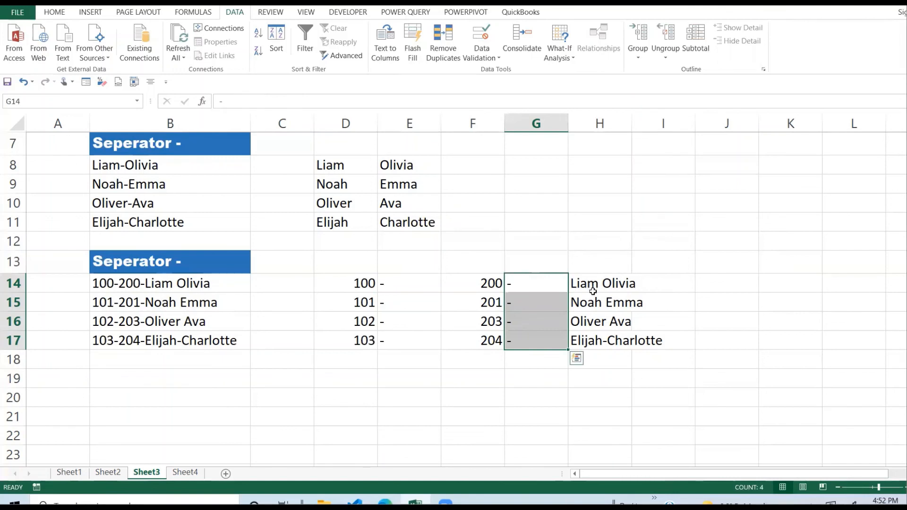
drag(595, 286, 600, 341)
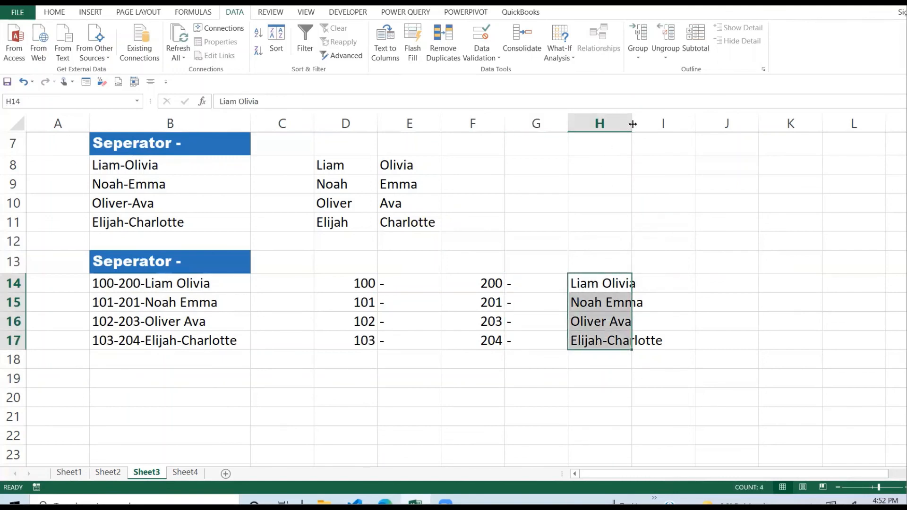
drag(633, 124, 662, 124)
Examine the separated numbers, hyphens and names in D14:H17 against the original combined entries in column B
click(478, 284)
click(355, 276)
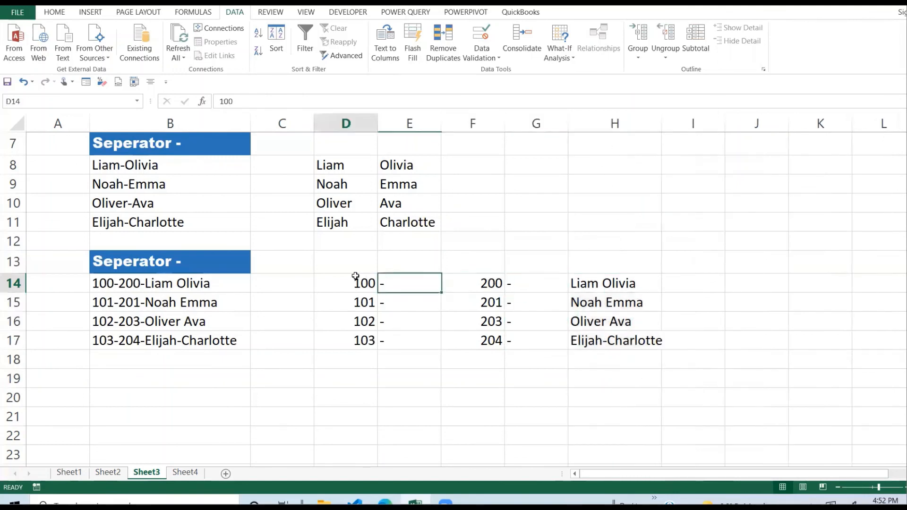
mouse_move(355, 276)
mouse_down()
mouse_move(631, 324)
mouse_move(649, 341)
mouse_up()
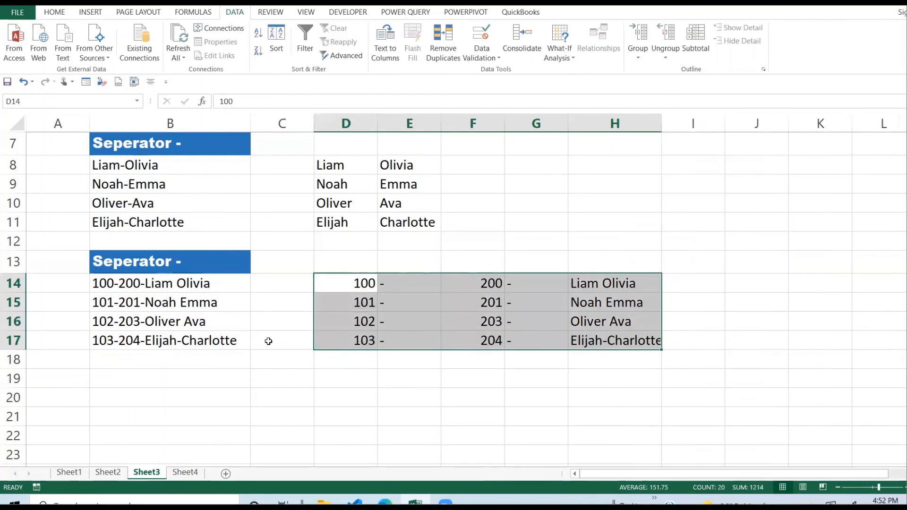
click(129, 286)
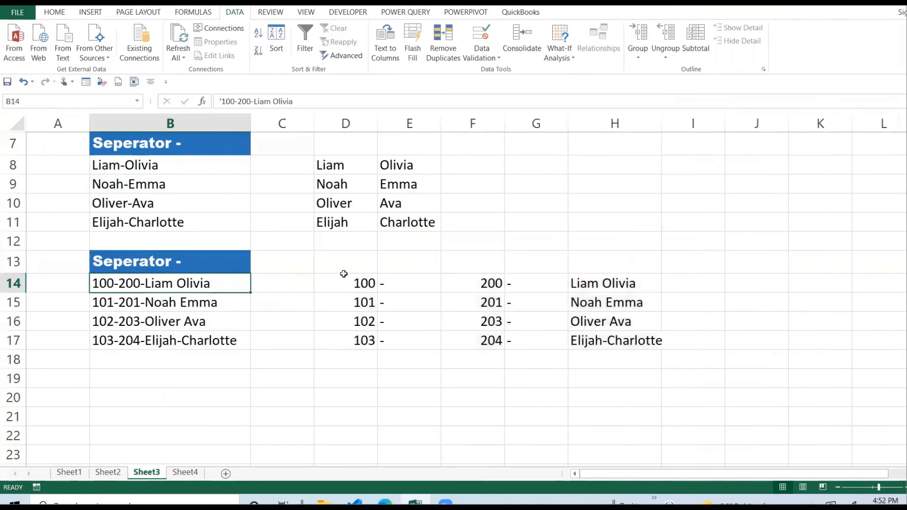
click(343, 274)
click(558, 296)
click(388, 350)
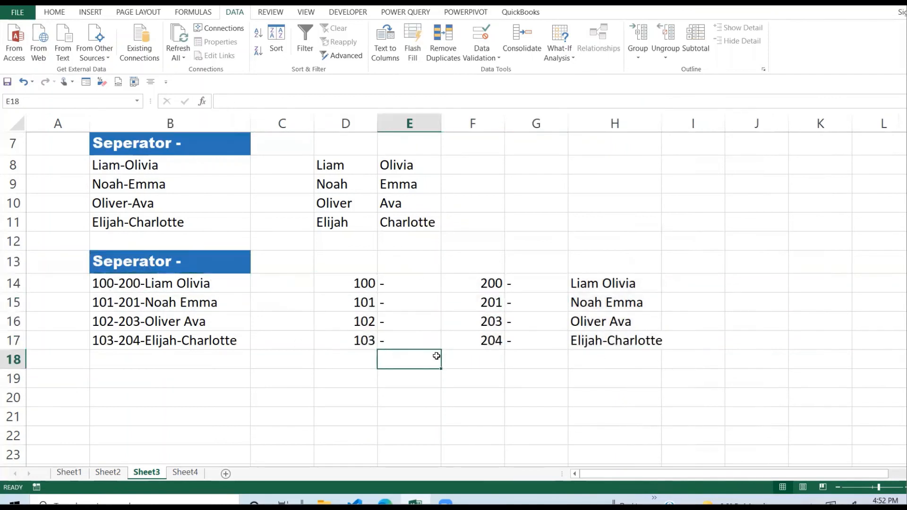
mouse_move(360, 298)
mouse_down()
mouse_move(571, 318)
mouse_move(588, 339)
mouse_up()
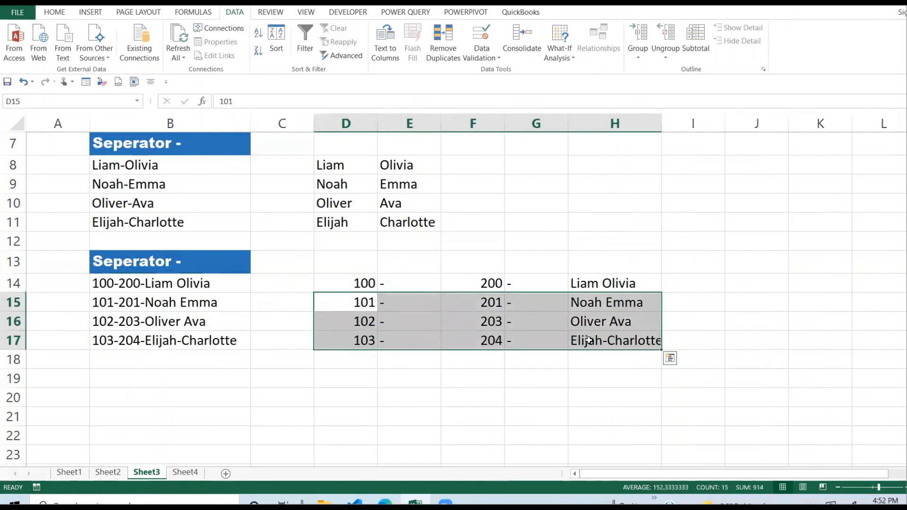
click(492, 281)
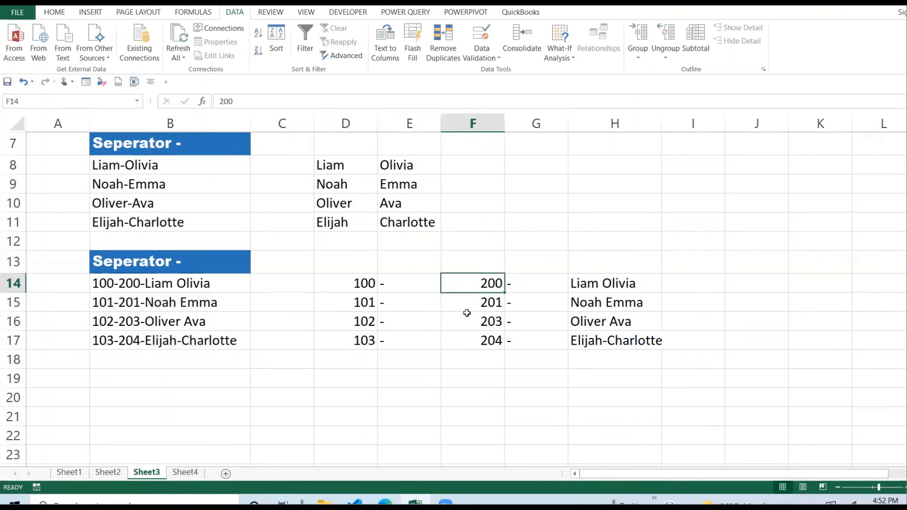
click(489, 324)
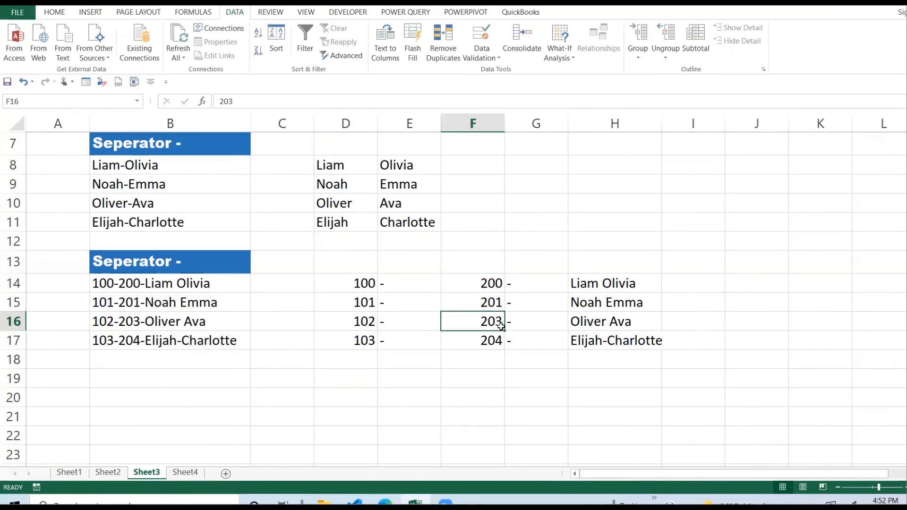
click(478, 344)
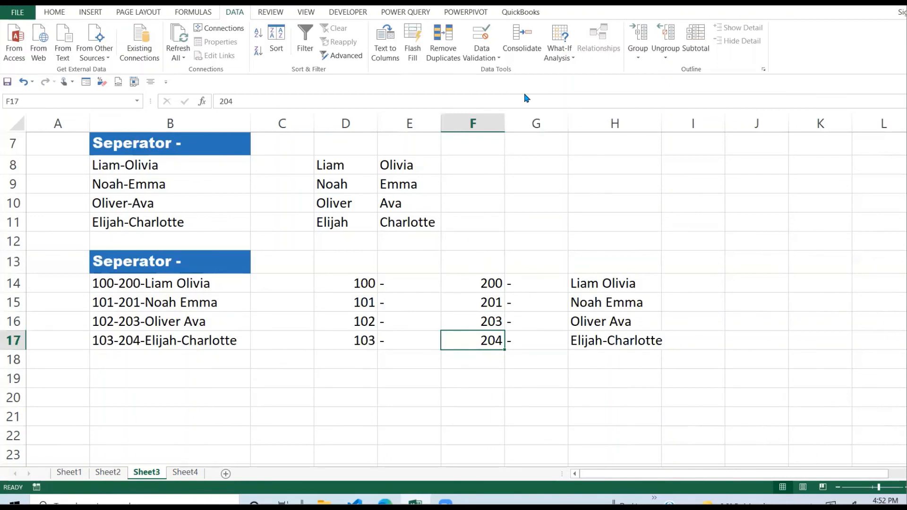